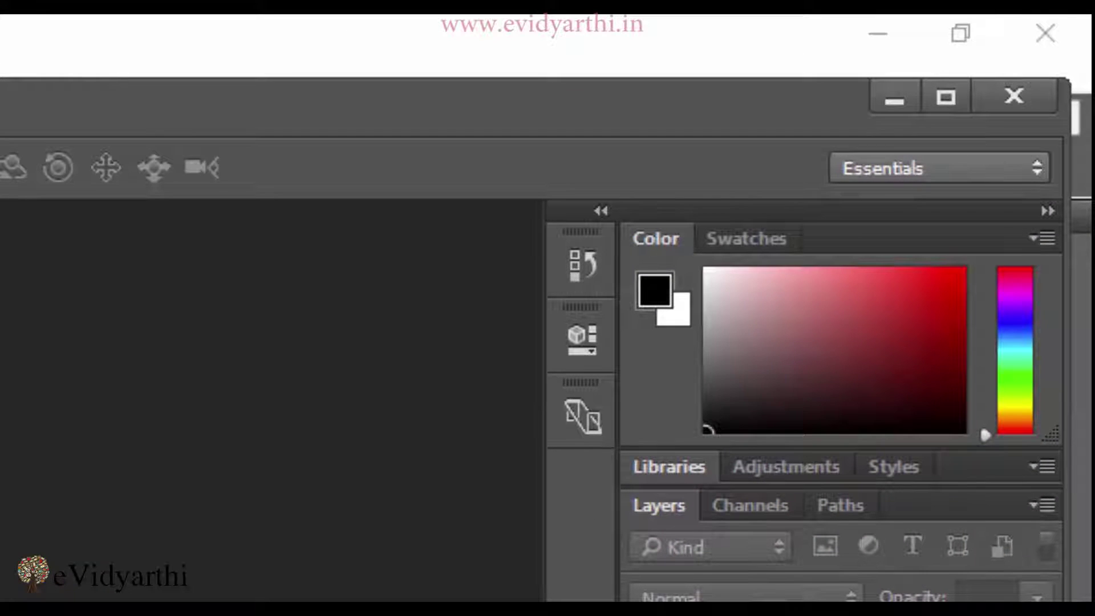
Maximize the Photoshop window and open Edit > Preferences > Interface
{"action": "left_click", "coordinate": [946, 97]}
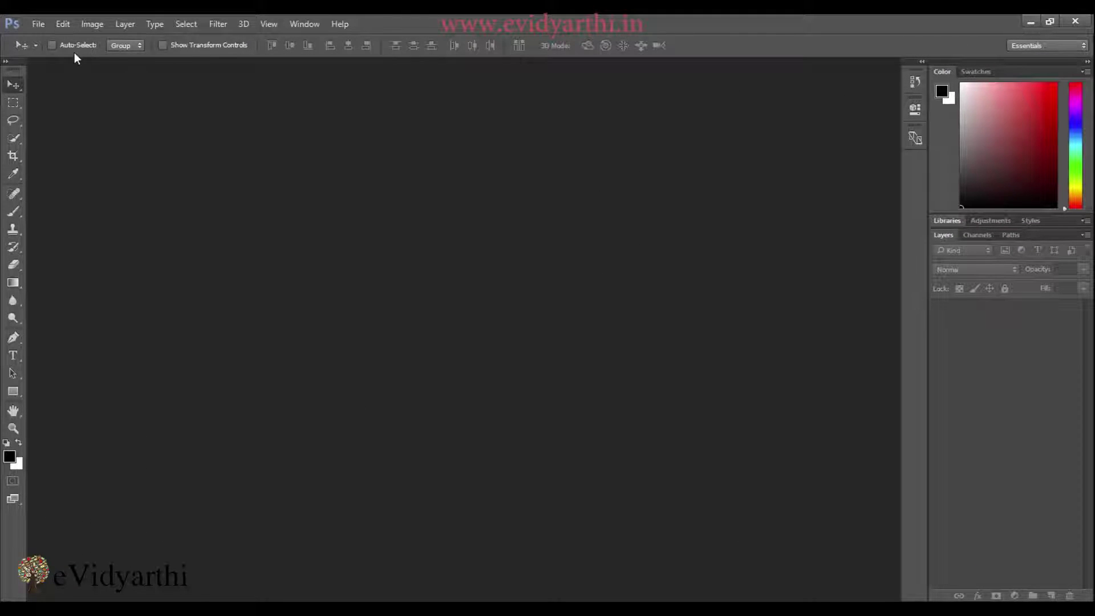
{"action": "left_click", "coordinate": [65, 24]}
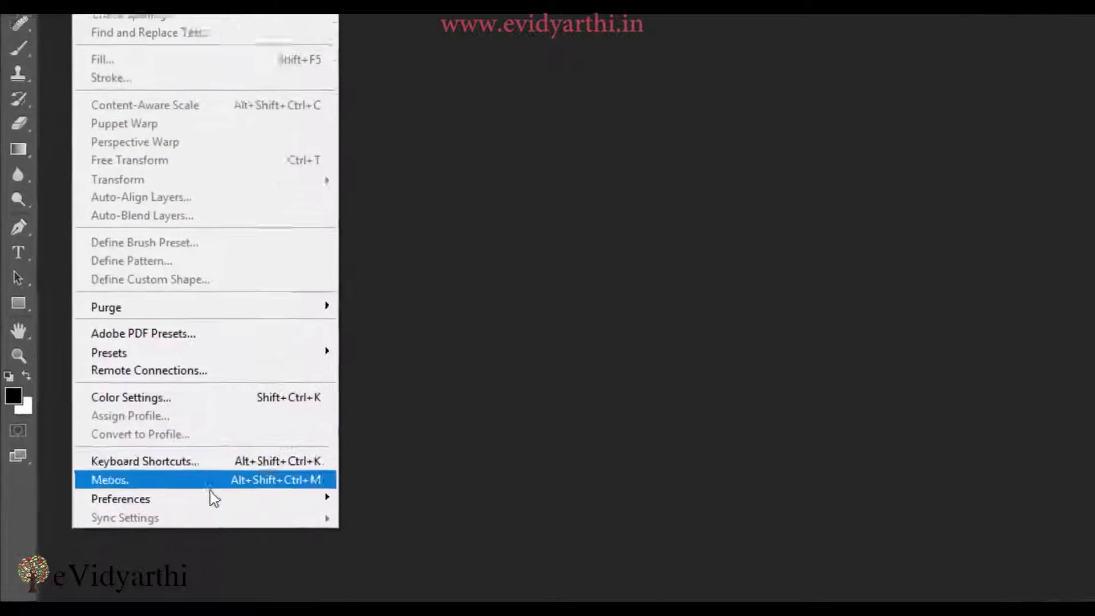
{"action": "mouse_move", "coordinate": [171, 524]}
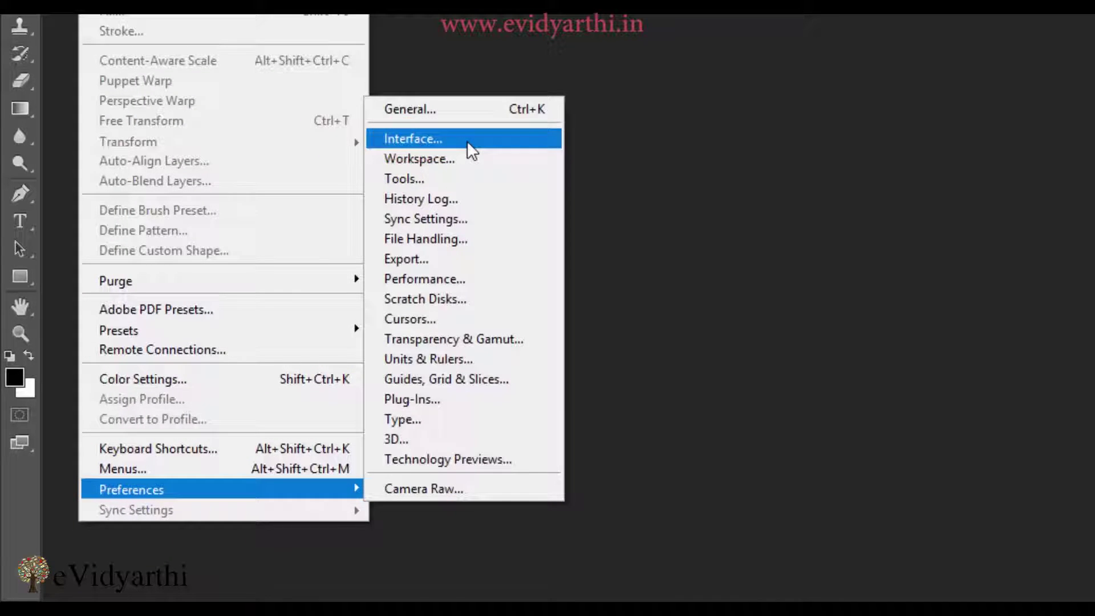
{"action": "left_click", "coordinate": [467, 141]}
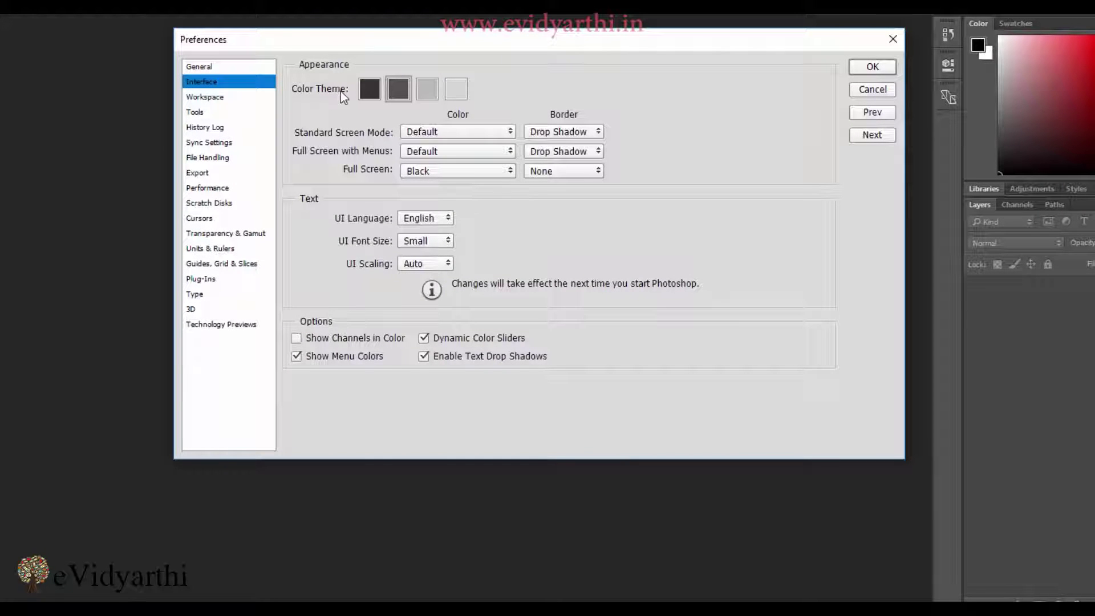
Cycle through the four Color Theme swatches, from darkest to lightest and back to medium-dark
{"action": "left_click", "coordinate": [369, 89]}
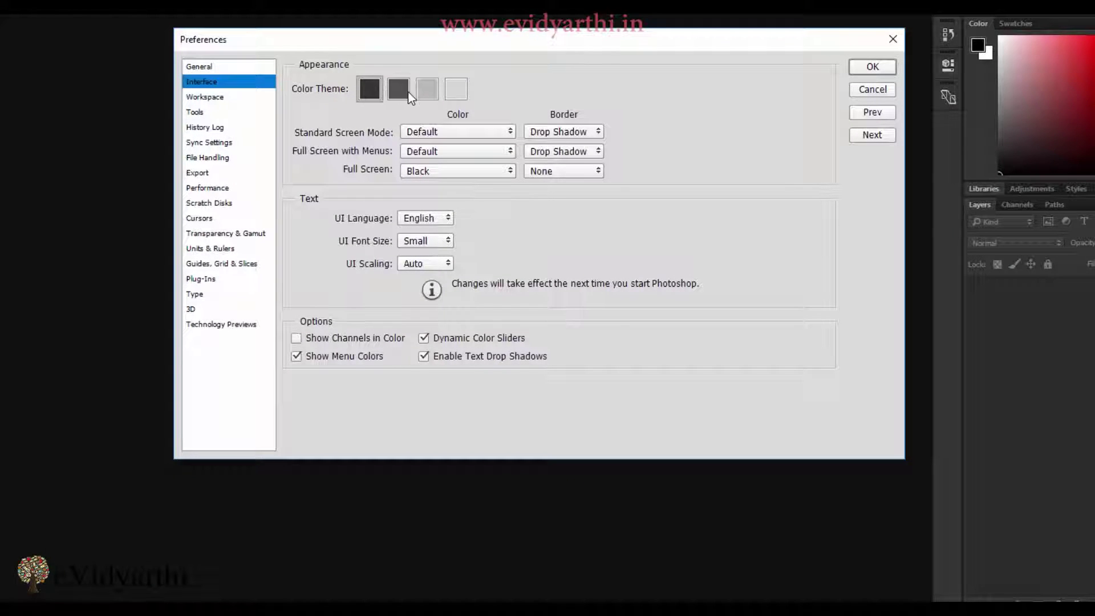
{"action": "left_click", "coordinate": [410, 96]}
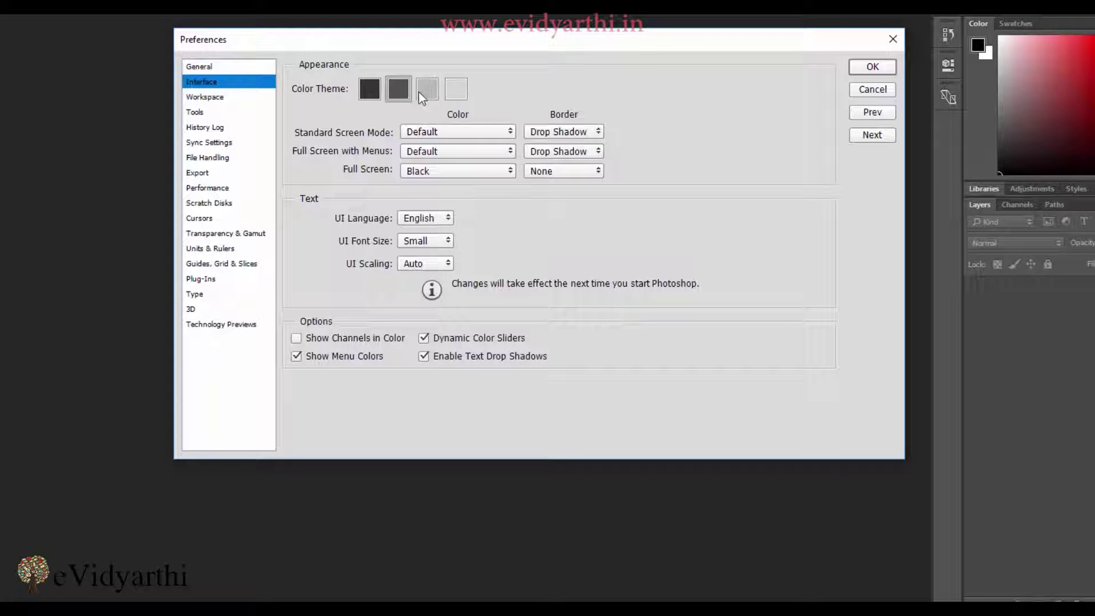
{"action": "left_click", "coordinate": [423, 92]}
{"action": "left_click", "coordinate": [456, 90]}
{"action": "left_click", "coordinate": [407, 94]}
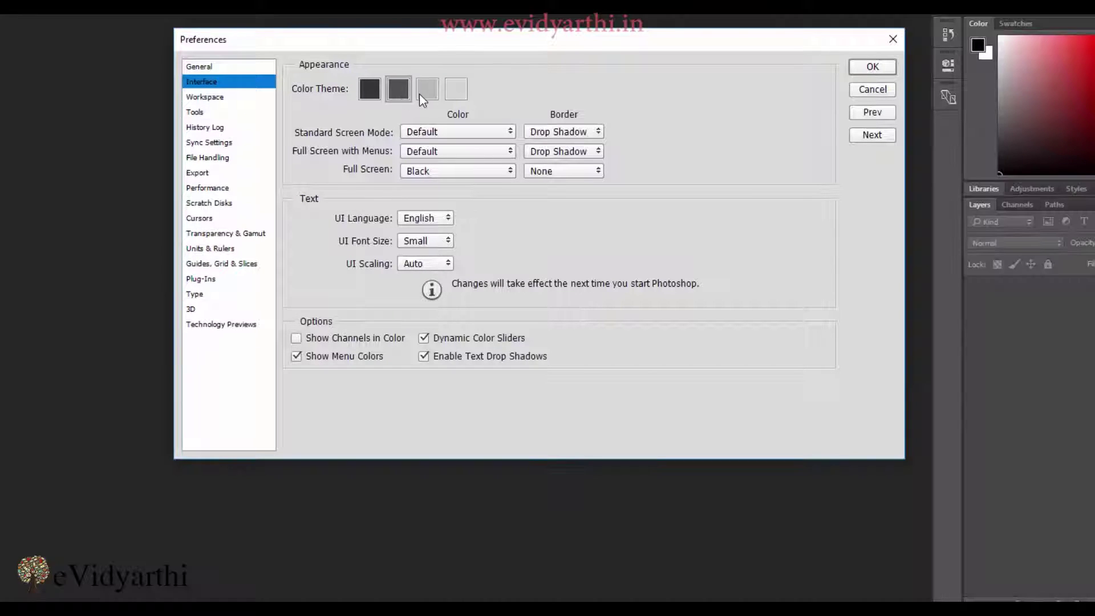
{"action": "left_click", "coordinate": [421, 93]}
{"action": "left_click", "coordinate": [451, 89]}
{"action": "left_click", "coordinate": [398, 95]}
{"action": "left_click", "coordinate": [374, 96]}
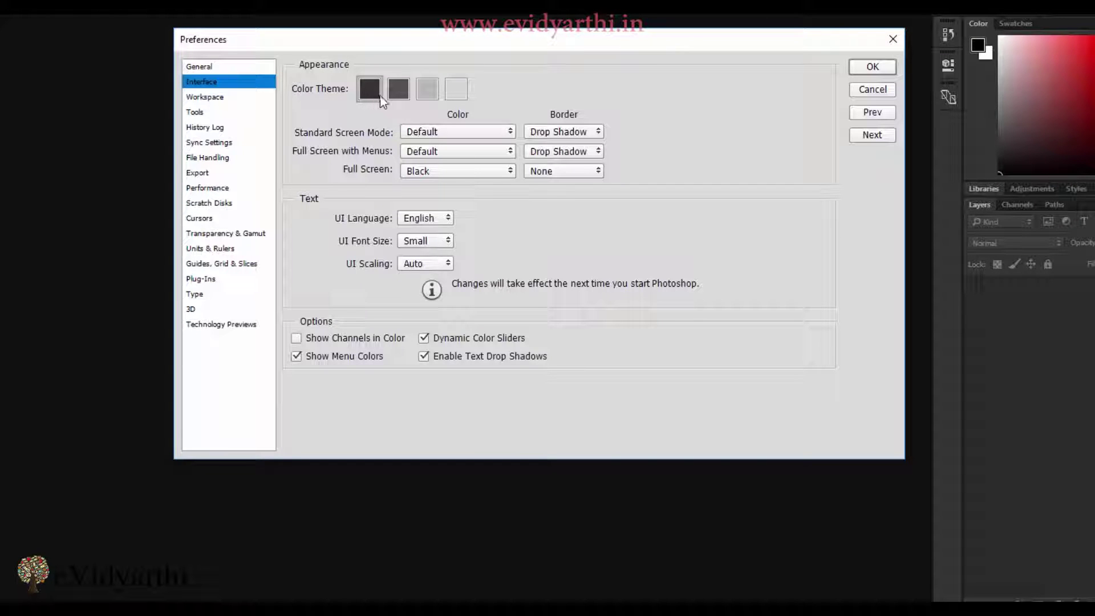
{"action": "left_click", "coordinate": [407, 97]}
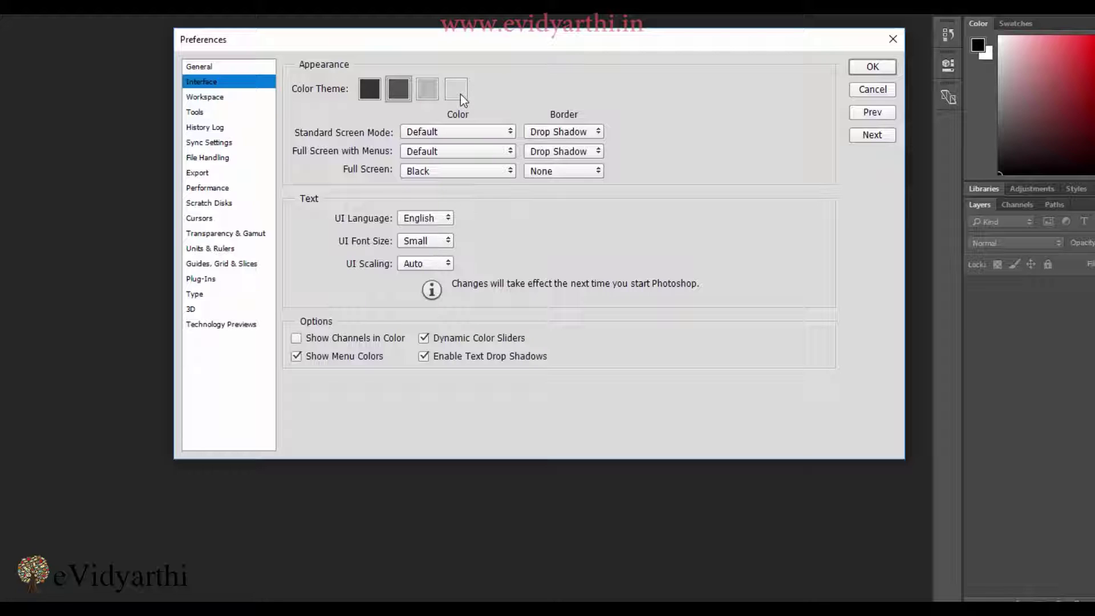
Reveal the hidden coffee-cup theme swatches, then settle on the darkest Color Theme
{"action": "key", "text": "alt"}
{"action": "left_click", "coordinate": [434, 95], "text": "ctrl+alt+shift"}
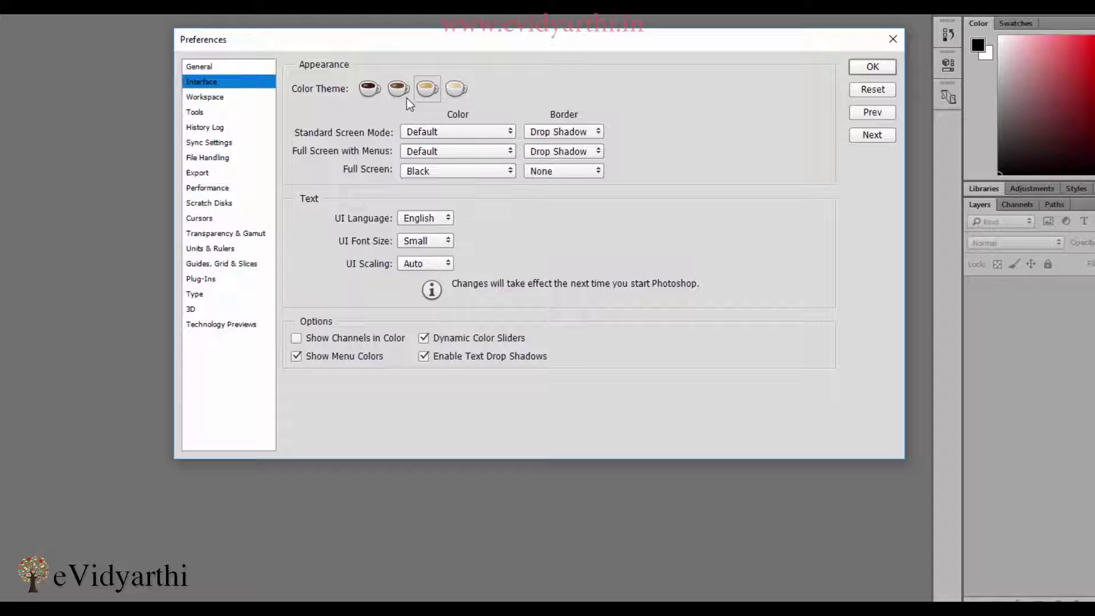
{"action": "left_click", "coordinate": [448, 92]}
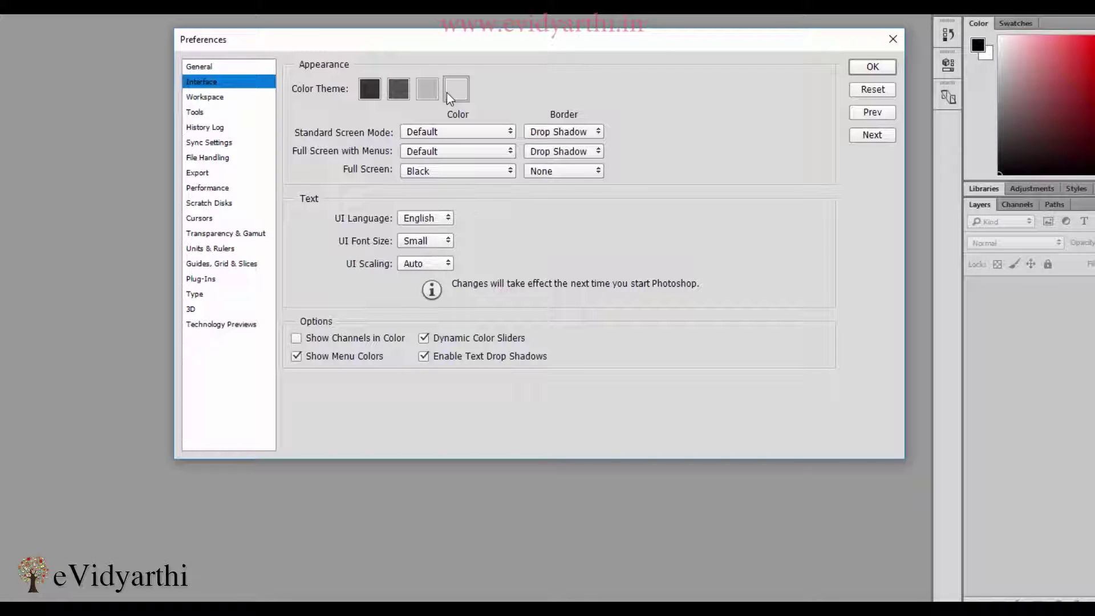
{"action": "left_click", "coordinate": [446, 92], "text": "alt+shift"}
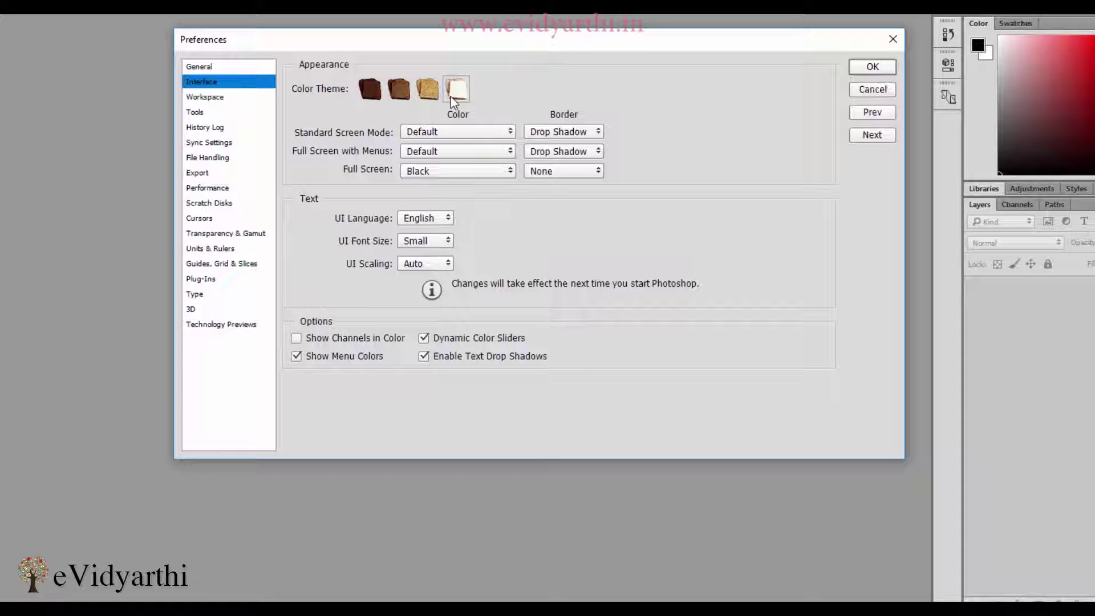
{"action": "left_click", "coordinate": [377, 95]}
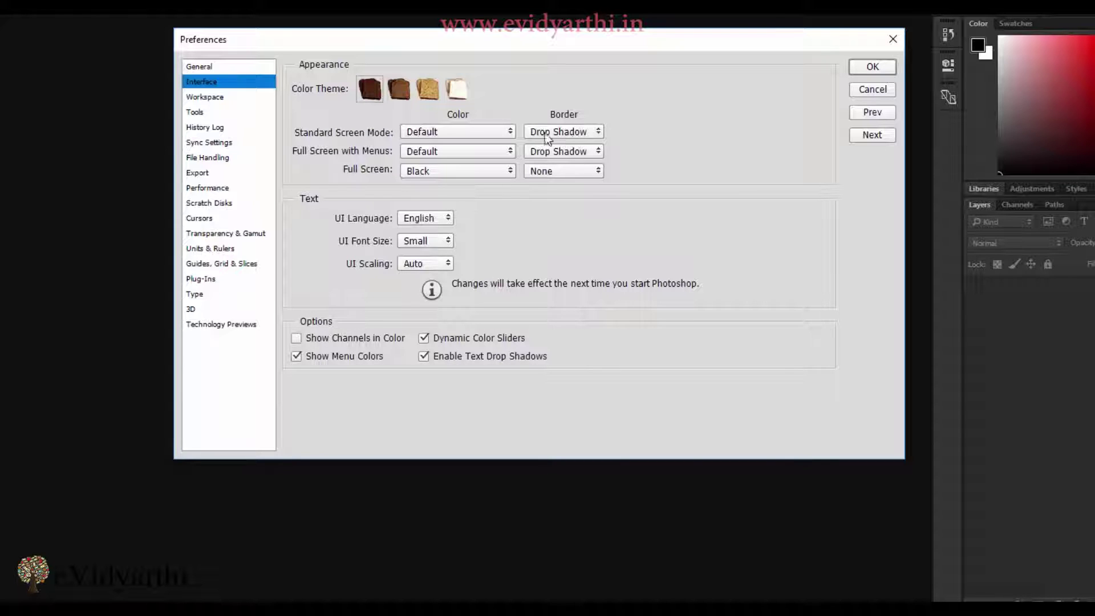
Change the Standard Screen Mode and Full Screen with Menus borders from Drop Shadow to None
{"action": "left_click", "coordinate": [570, 133]}
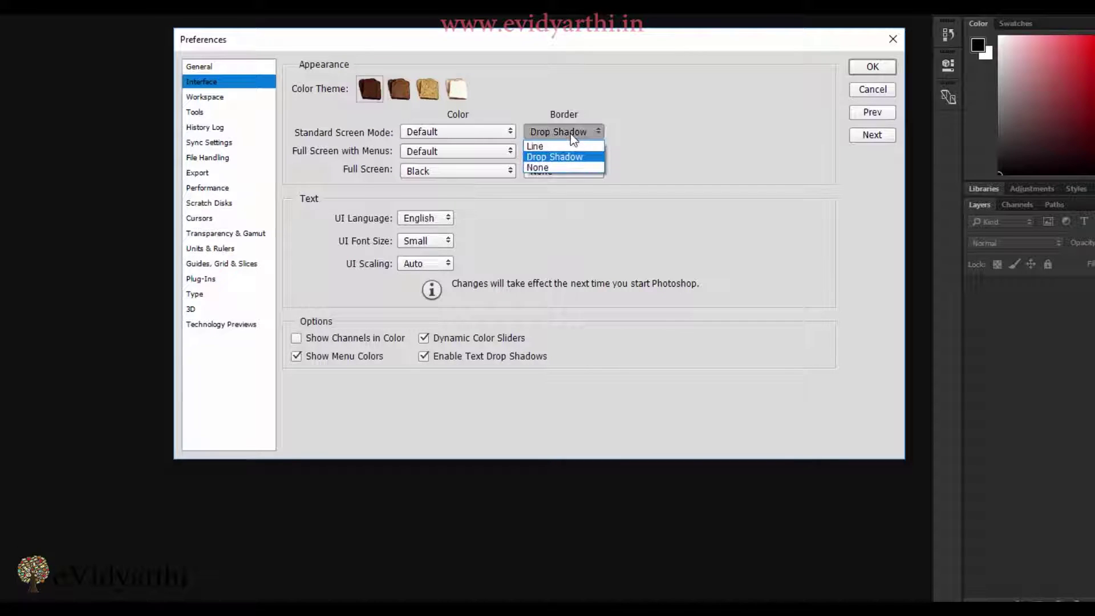
{"action": "left_click", "coordinate": [571, 168]}
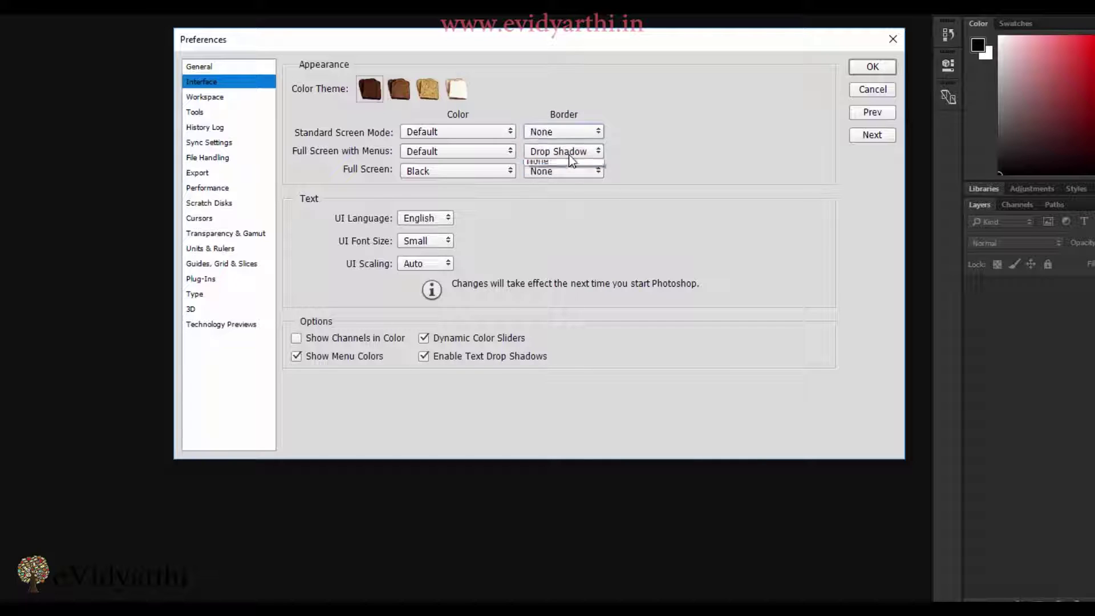
{"action": "left_click", "coordinate": [571, 152]}
{"action": "left_click", "coordinate": [569, 188]}
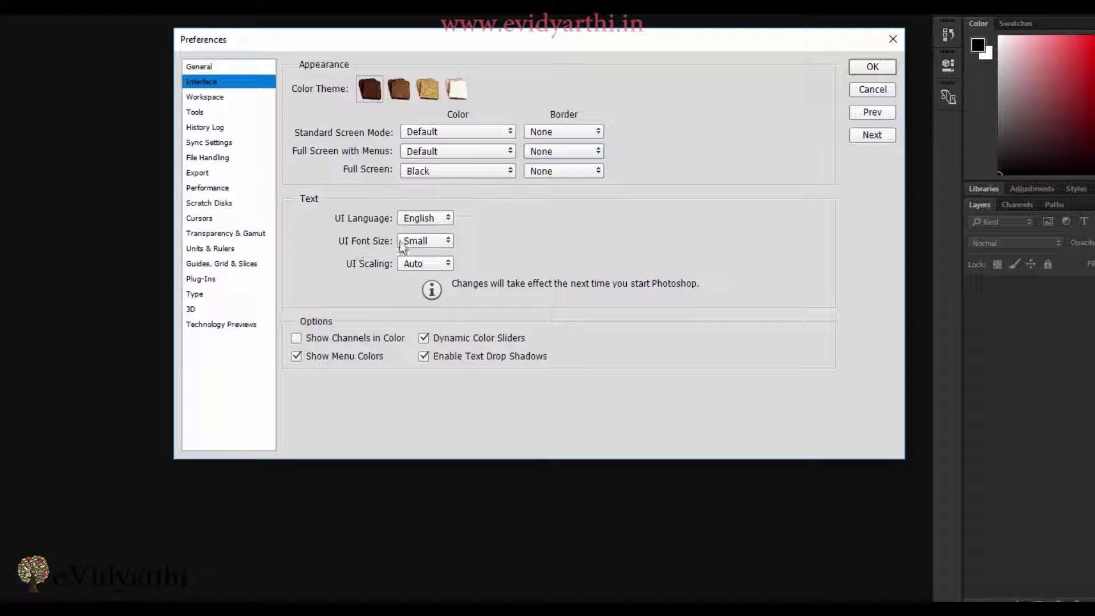
Keep UI Font Size at Small, choose the medium-dark Color Theme, and confirm with OK
{"action": "left_click", "coordinate": [420, 242]}
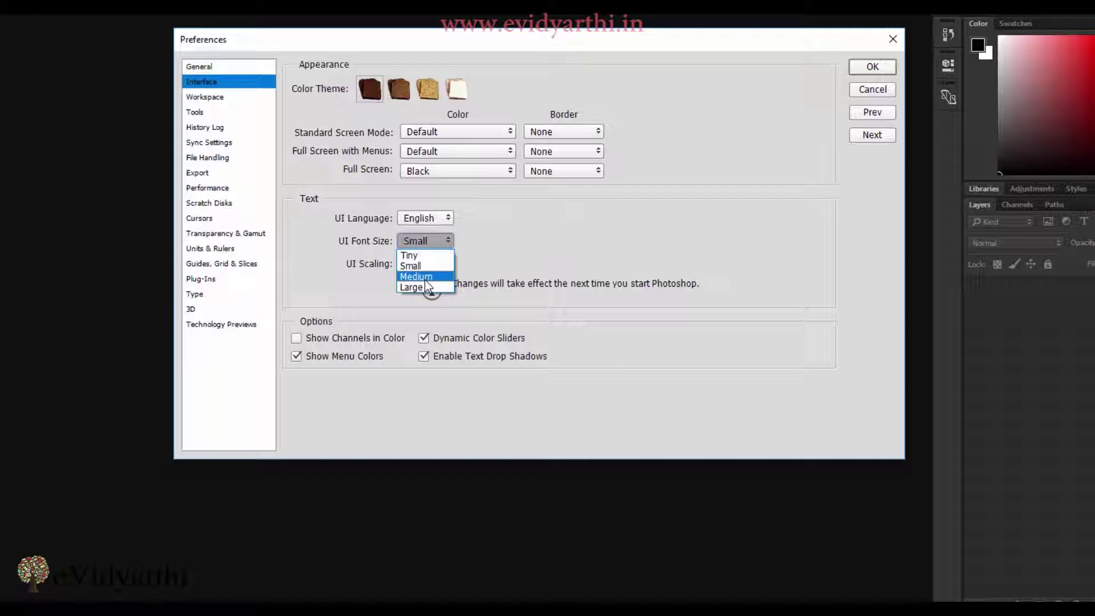
{"action": "left_click", "coordinate": [518, 251]}
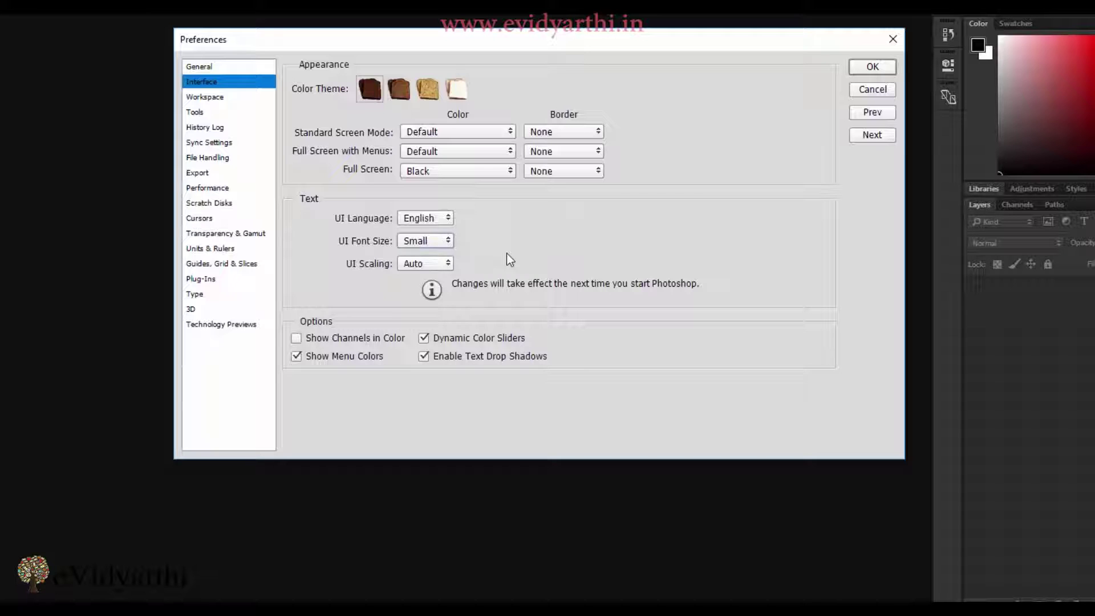
{"action": "left_click", "coordinate": [404, 99]}
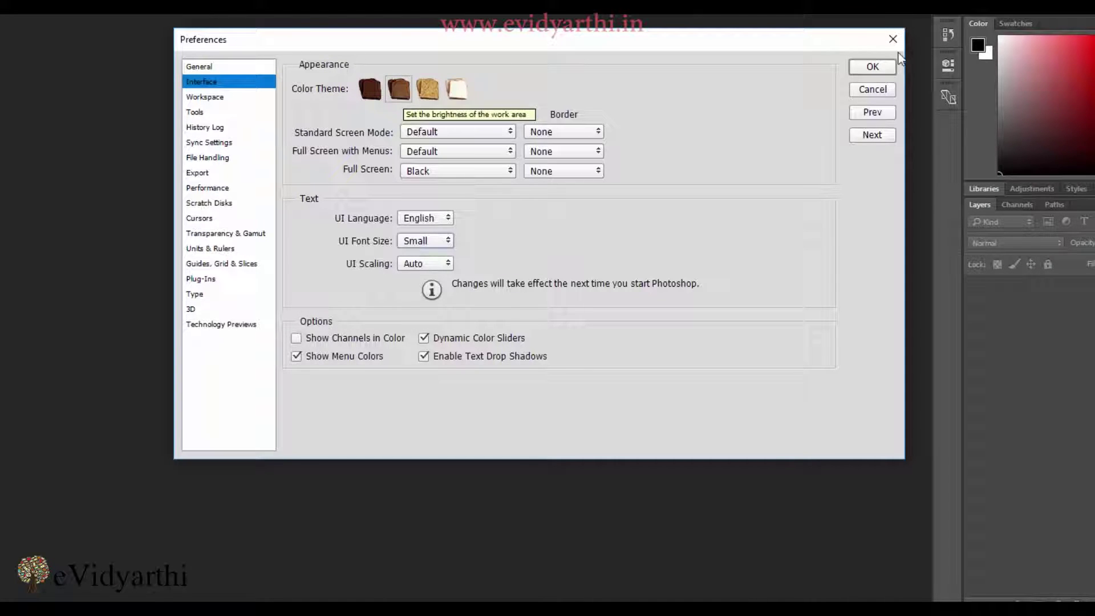
{"action": "left_click", "coordinate": [882, 67]}
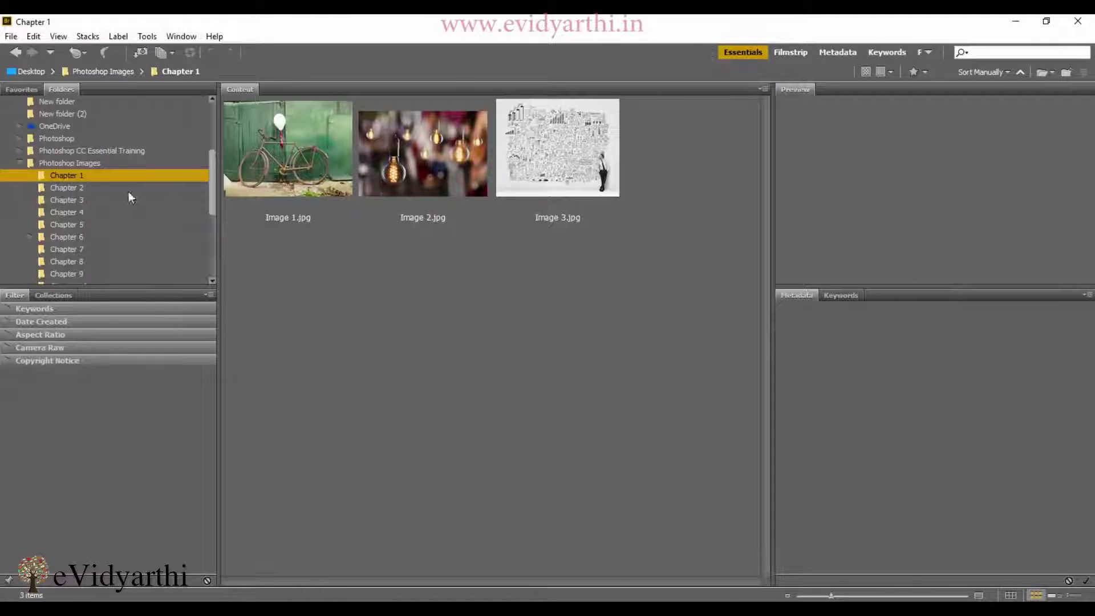
In Bridge's Interface preferences, preview lighter themes, brightness near White, and a lighter grey Image Backdrop
{"action": "left_click", "coordinate": [45, 42]}
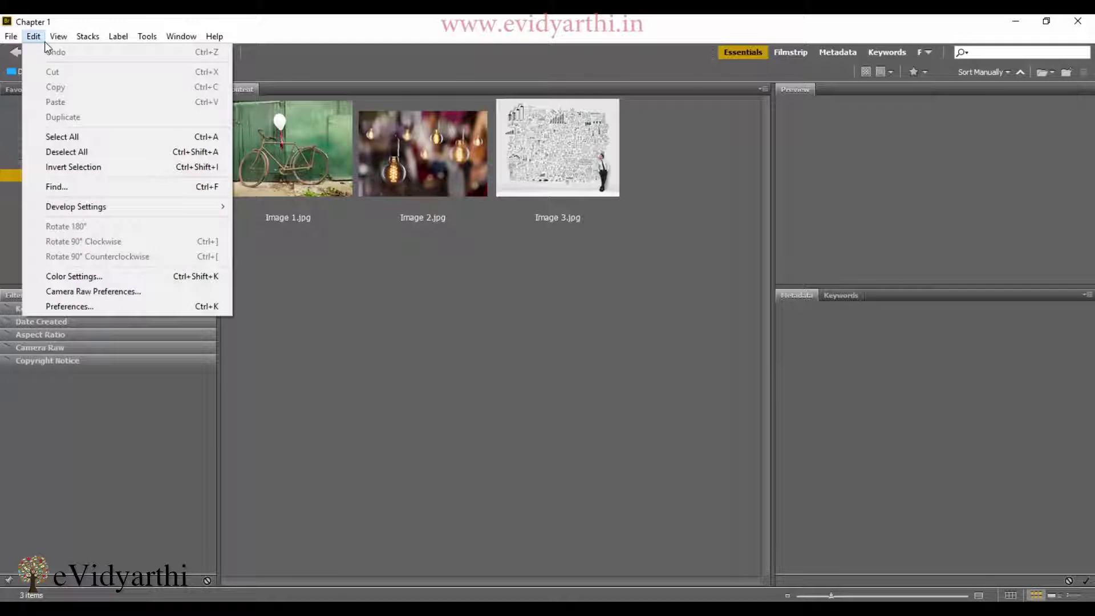
{"action": "left_click", "coordinate": [139, 308]}
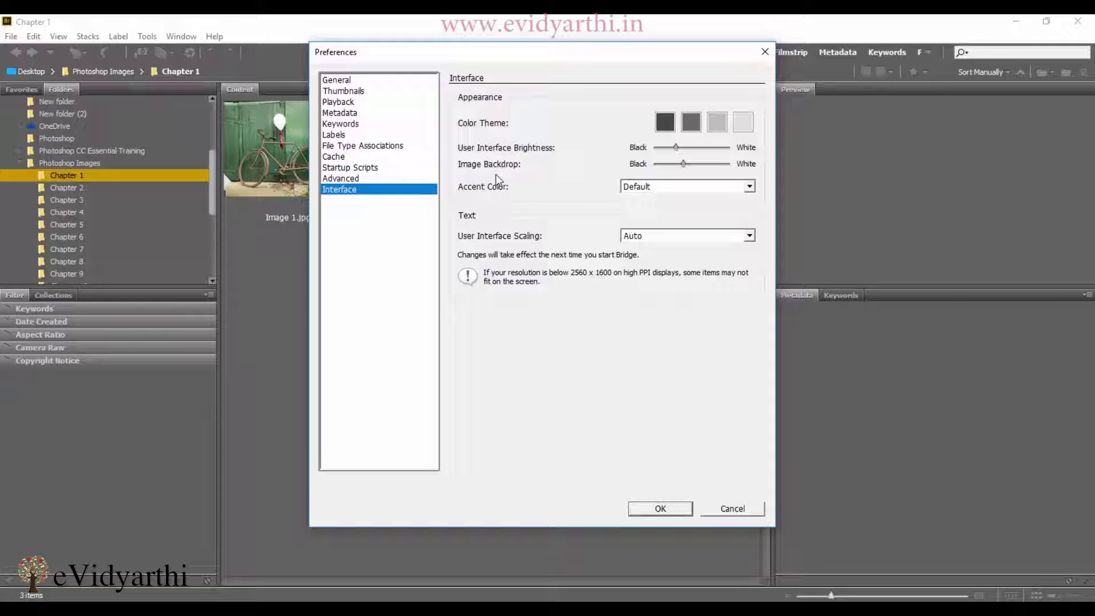
{"action": "left_click", "coordinate": [688, 129]}
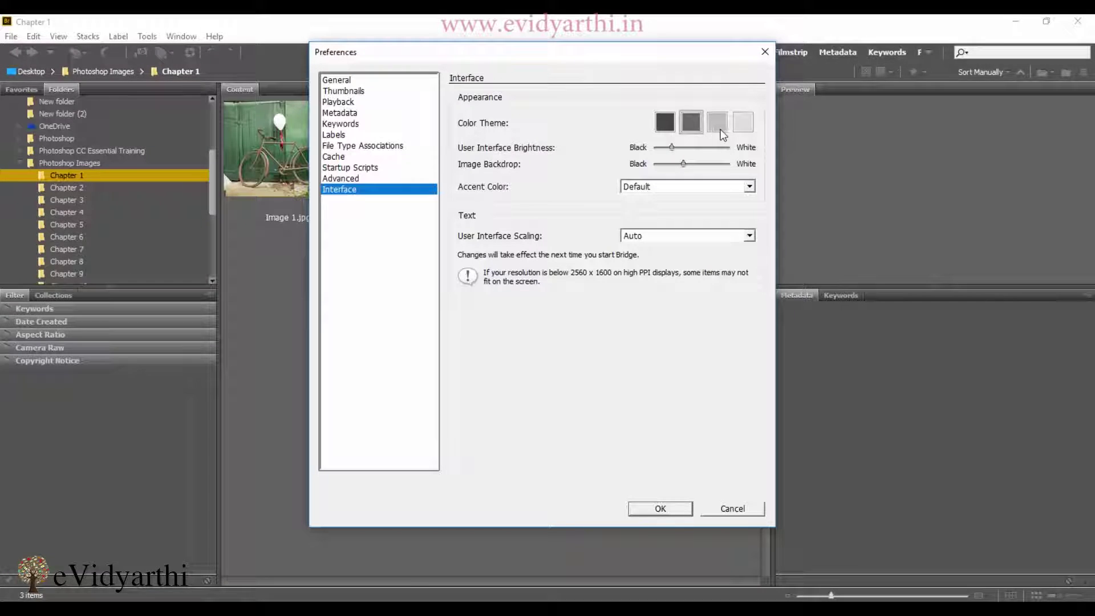
{"action": "left_click", "coordinate": [718, 126]}
{"action": "left_click", "coordinate": [746, 130]}
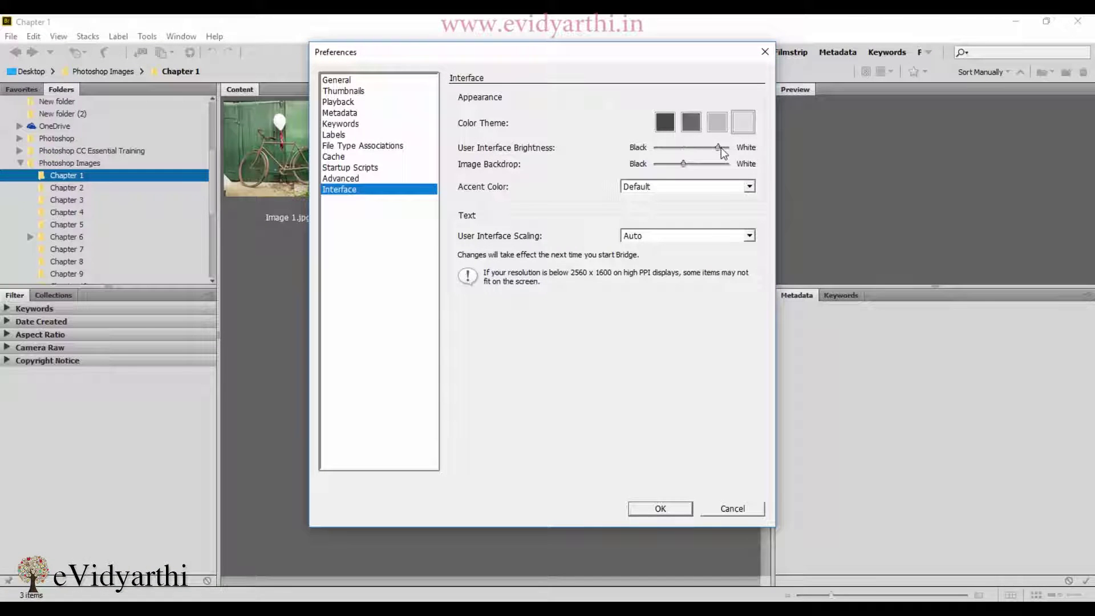
{"action": "mouse_move", "coordinate": [721, 149]}
{"action": "left_mouse_down"}
{"action": "mouse_move", "coordinate": [652, 157]}
{"action": "mouse_move", "coordinate": [725, 150]}
{"action": "left_mouse_up"}
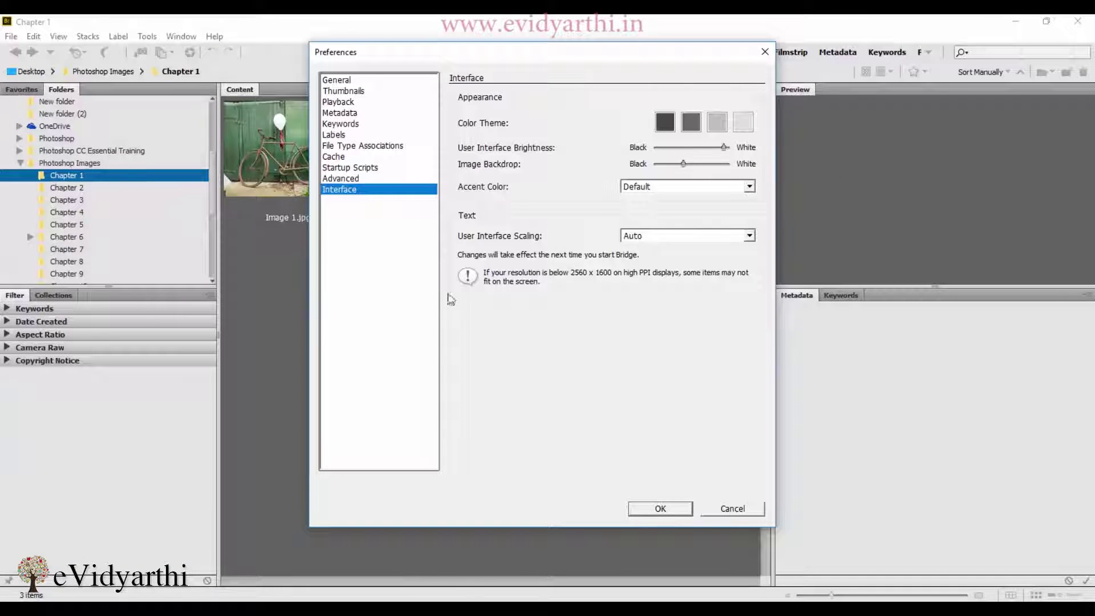
{"action": "left_click_drag", "start_coordinate": [683, 167], "coordinate": [708, 170]}
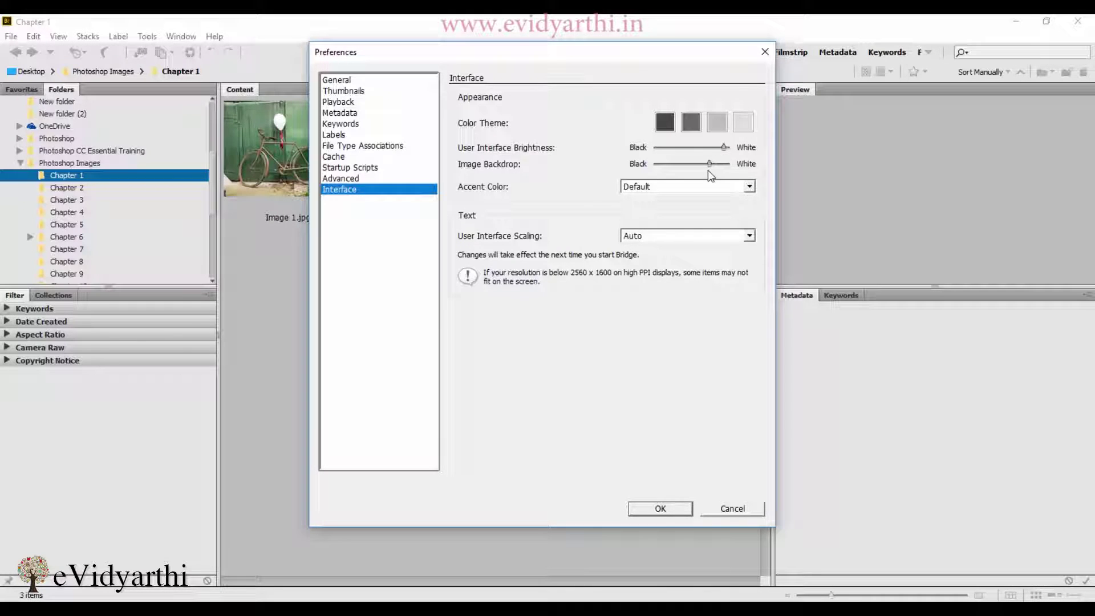
{"action": "left_click", "coordinate": [732, 509]}
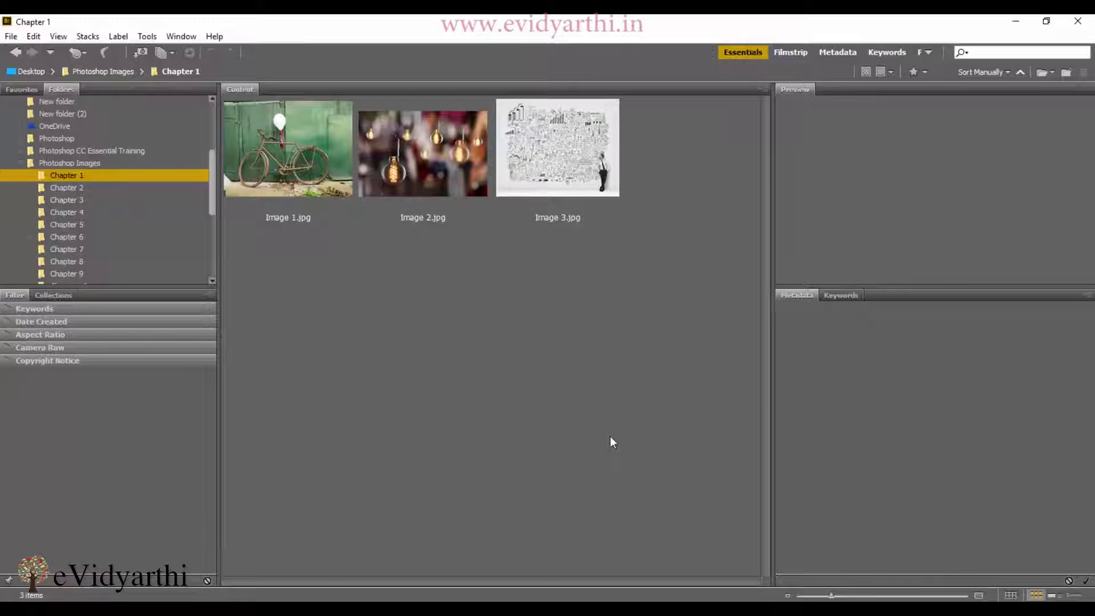